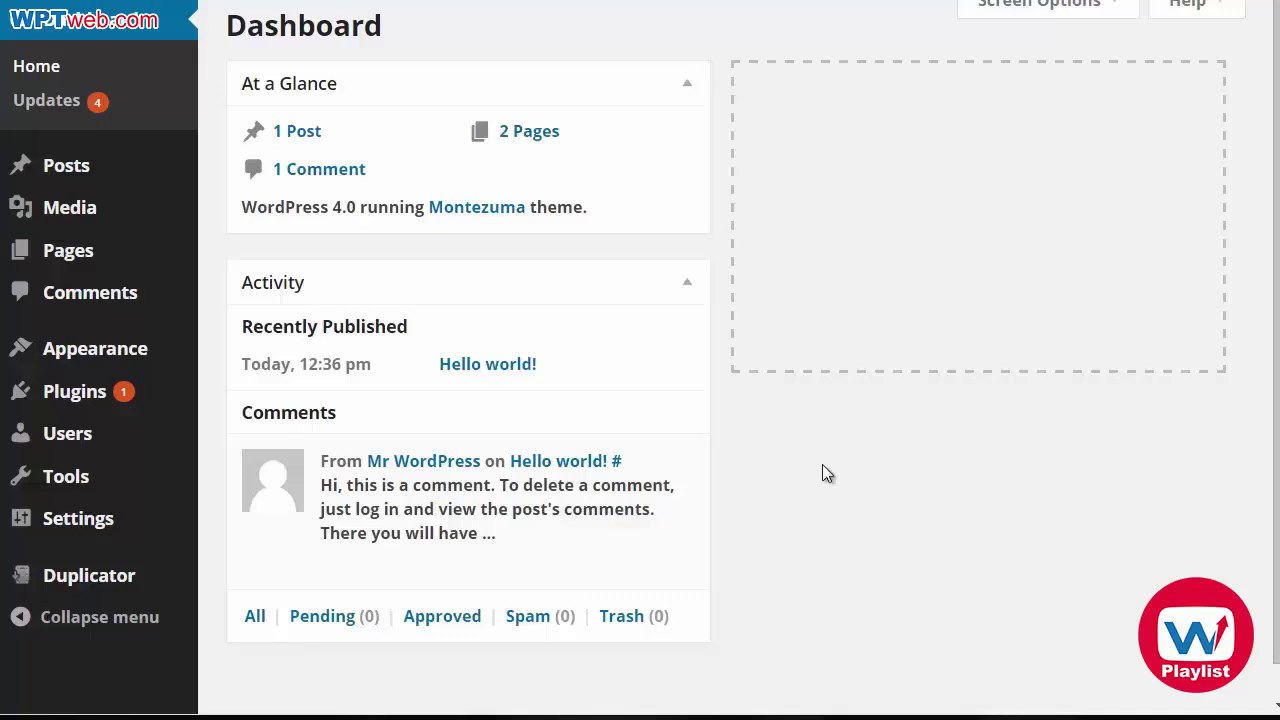
# Search the WordPress plugin directory for 'Google Analytics'
pyautogui.moveTo(113, 400)
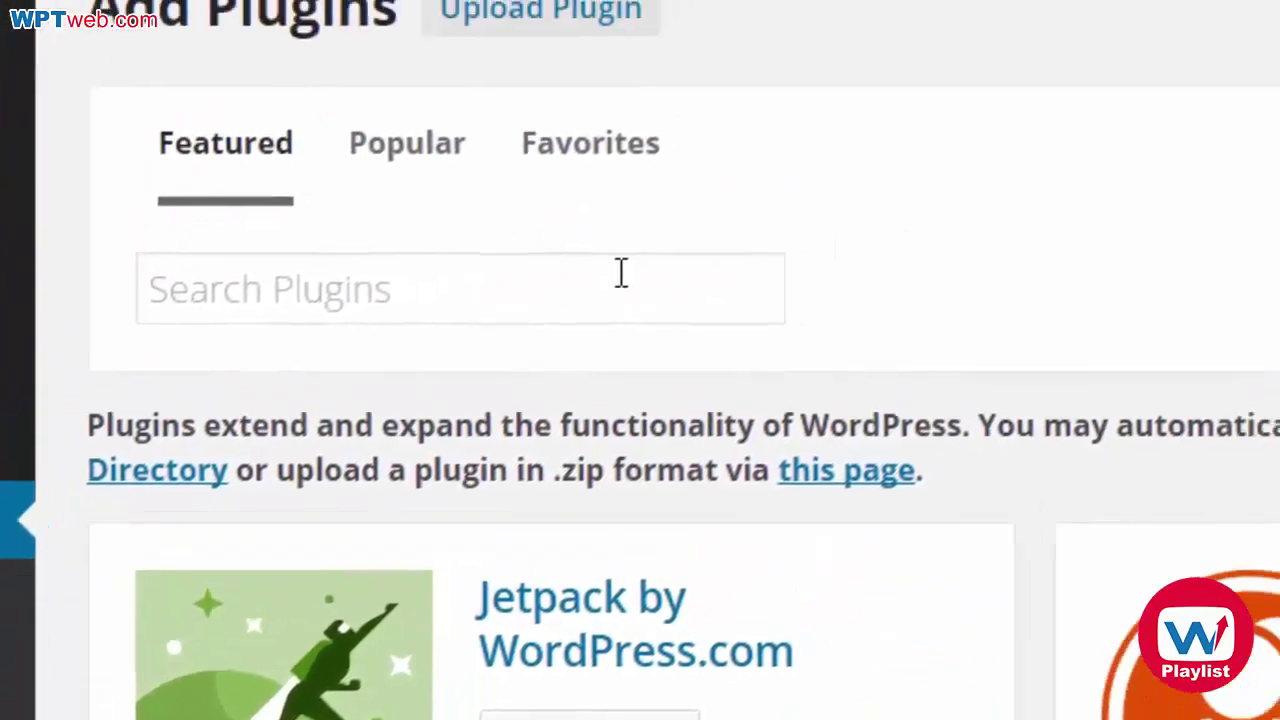
pyautogui.click(955, 10)
pyautogui.write('Google Analytics')
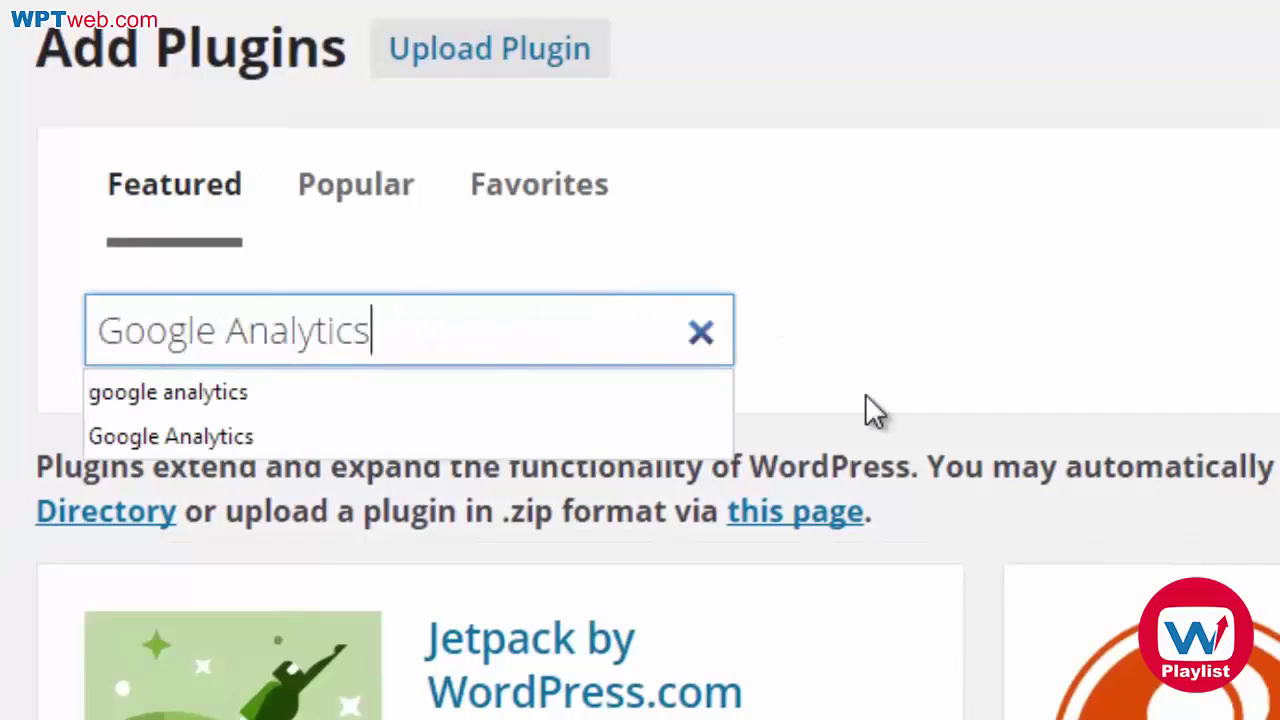
pyautogui.press('Return')
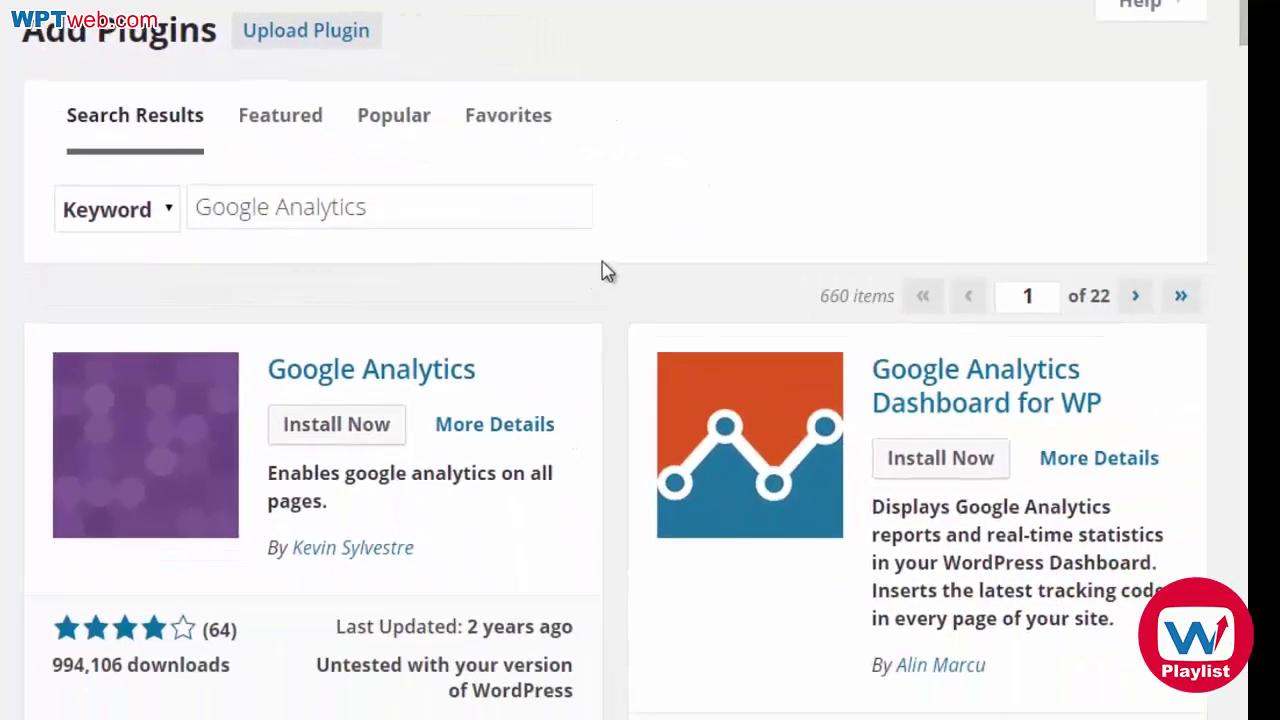
# Scroll through the 660 Google Analytics plugin search results
pyautogui.scroll(-2, 605, 270)
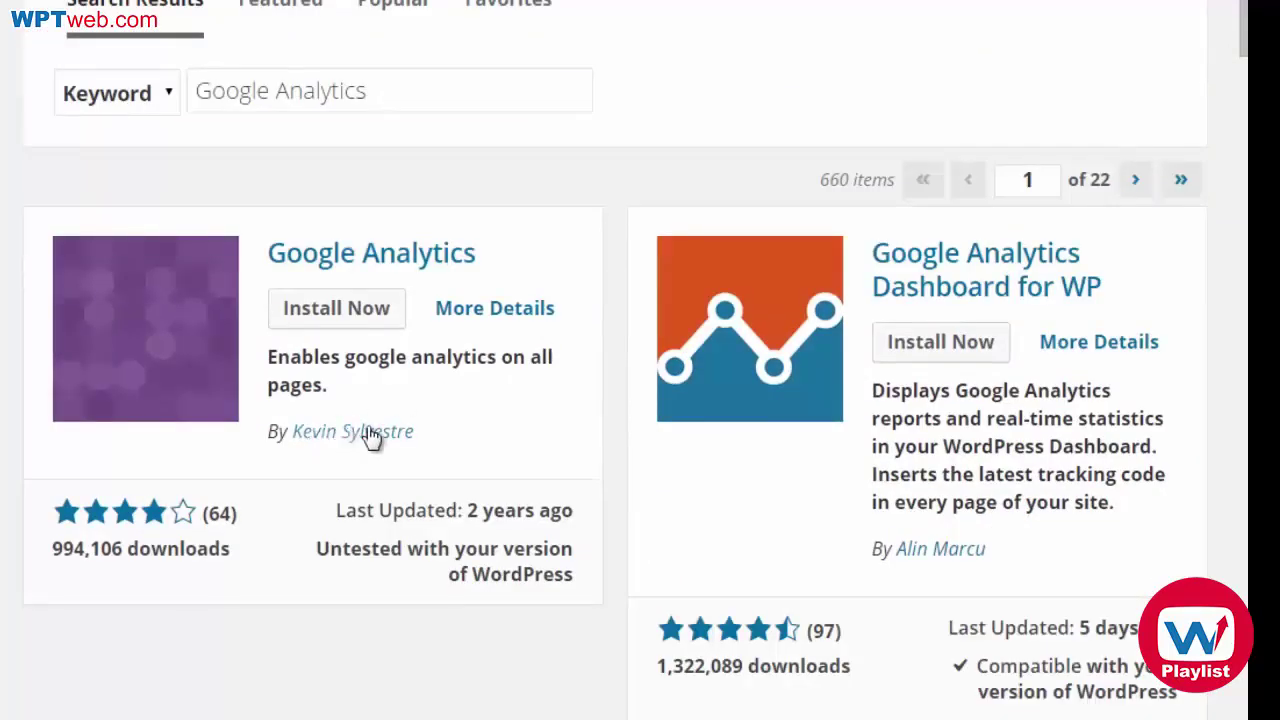
pyautogui.scroll(-10, 370, 437)
pyautogui.scroll(-7, 903, 366)
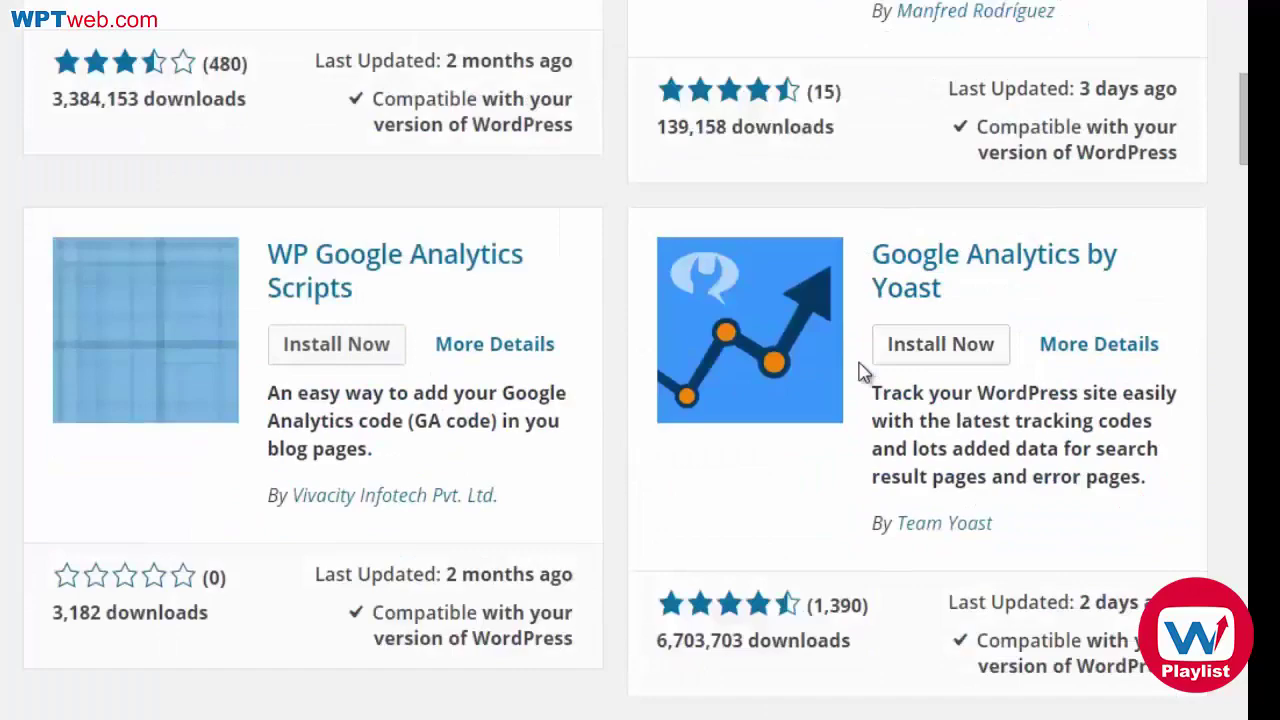
pyautogui.scroll(-12, 862, 370)
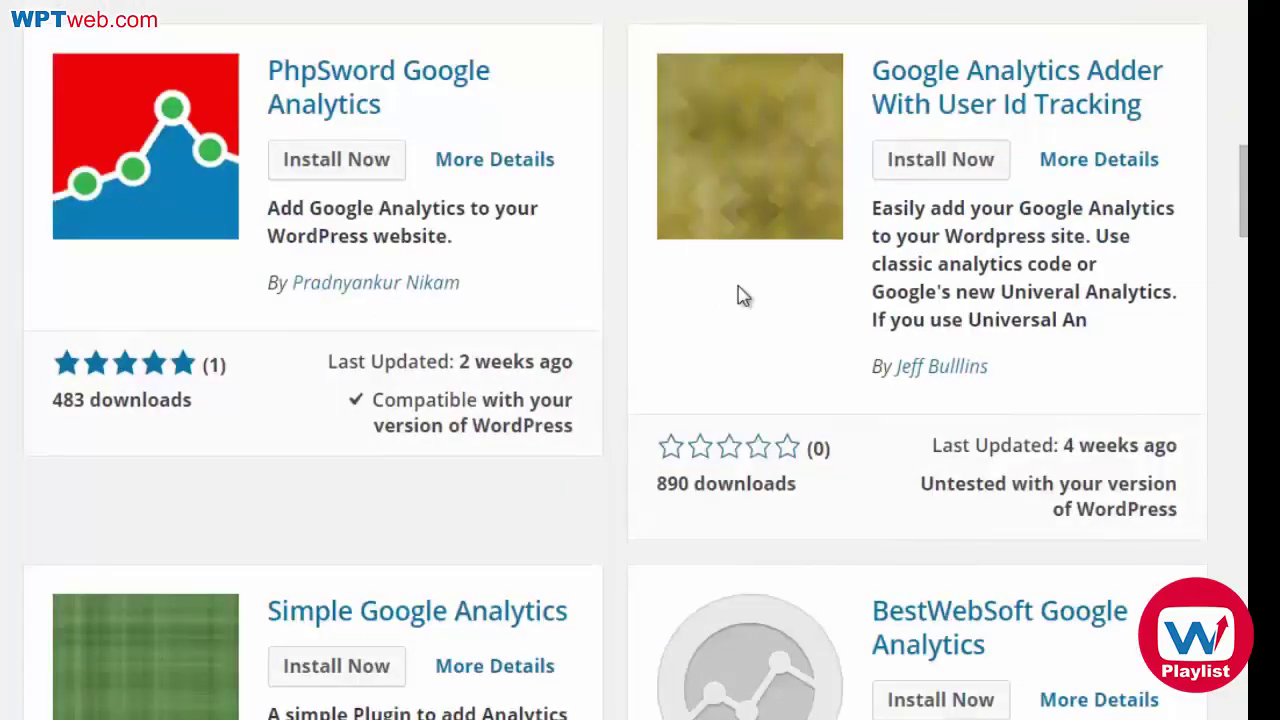
pyautogui.scroll(-5, 743, 296)
pyautogui.scroll(-5, 763, 349)
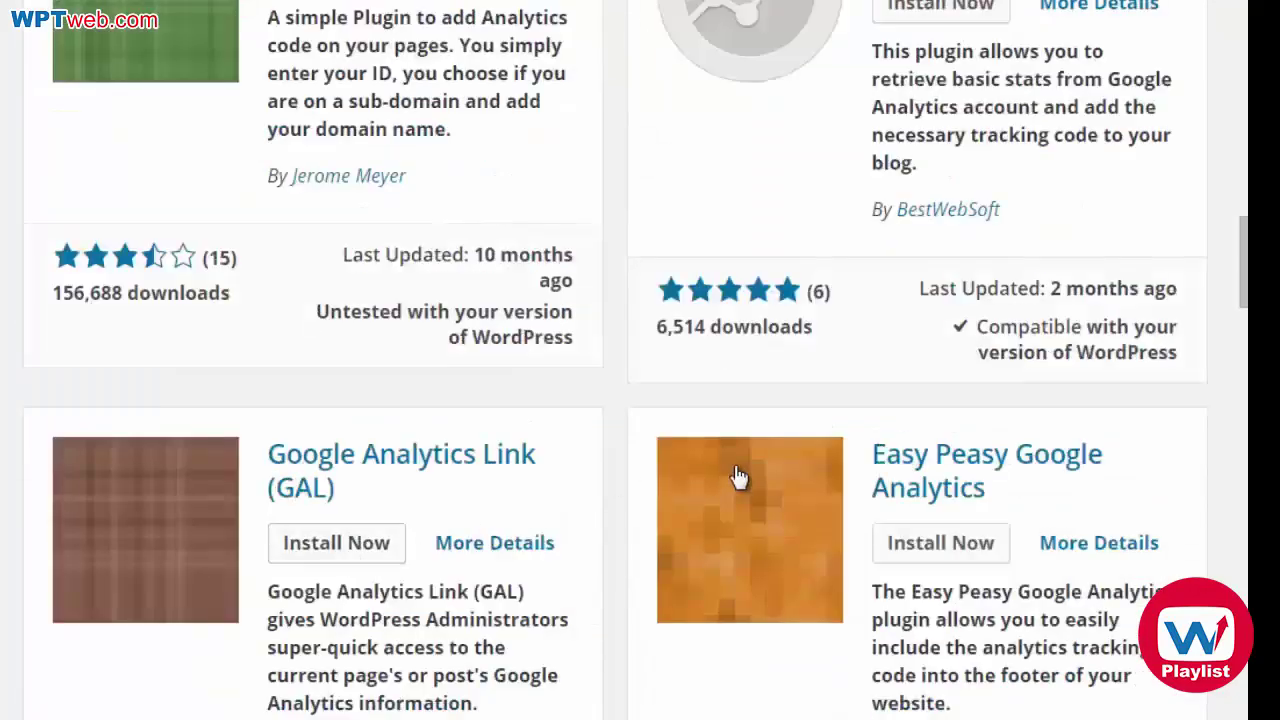
pyautogui.scroll(20, 738, 477)
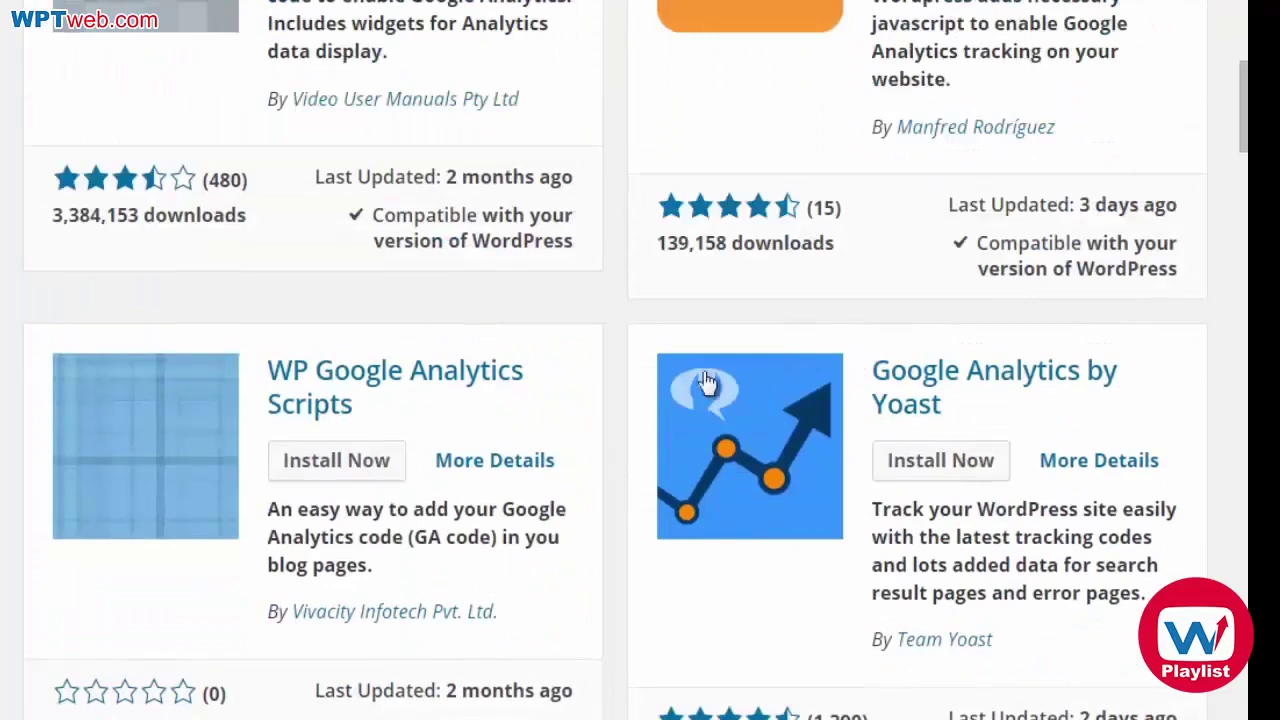
pyautogui.scroll(14, 654, 406)
pyautogui.scroll(-2, 650, 405)
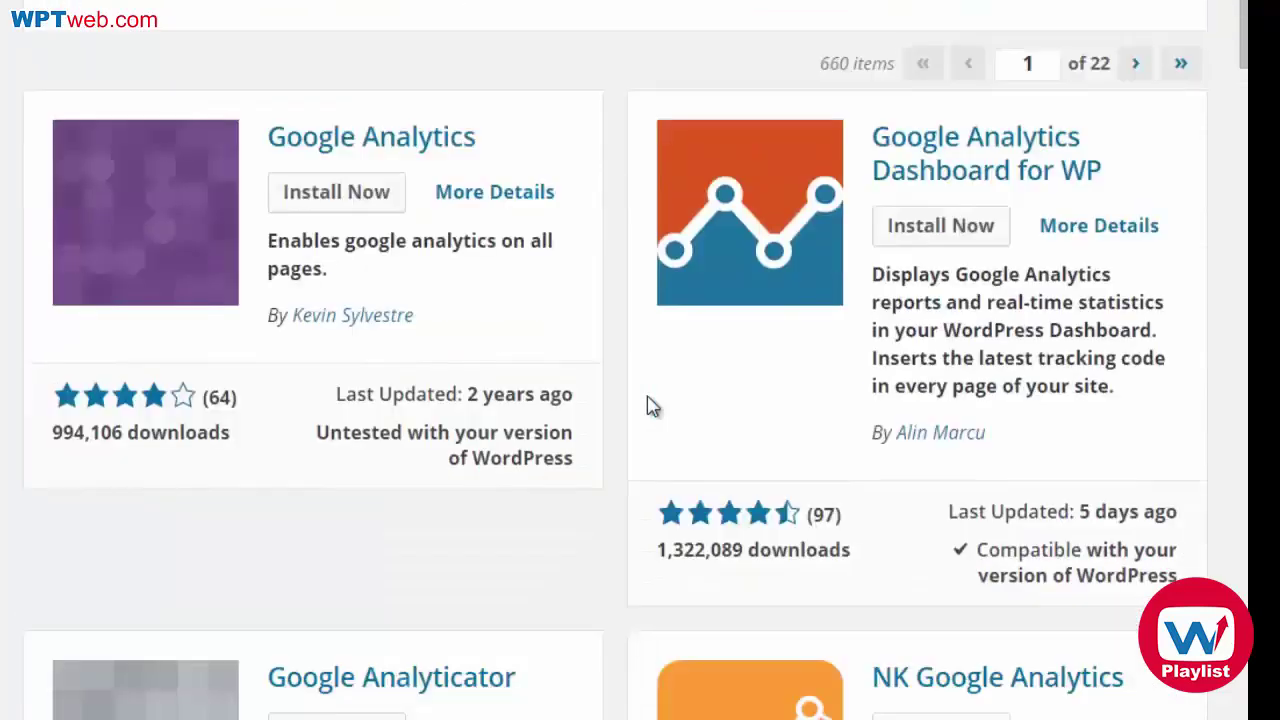
# Install the Google Analytics plugin, confirm the install, and activate it
pyautogui.click(371, 209)
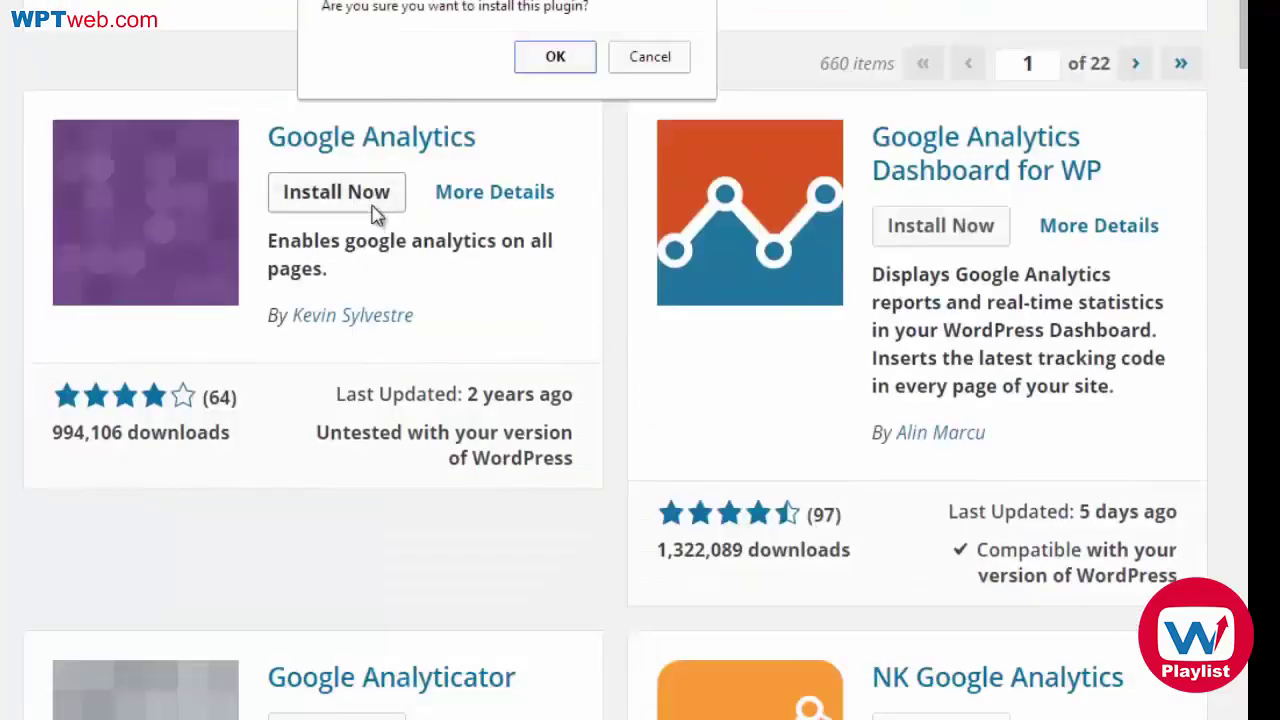
pyautogui.click(555, 58)
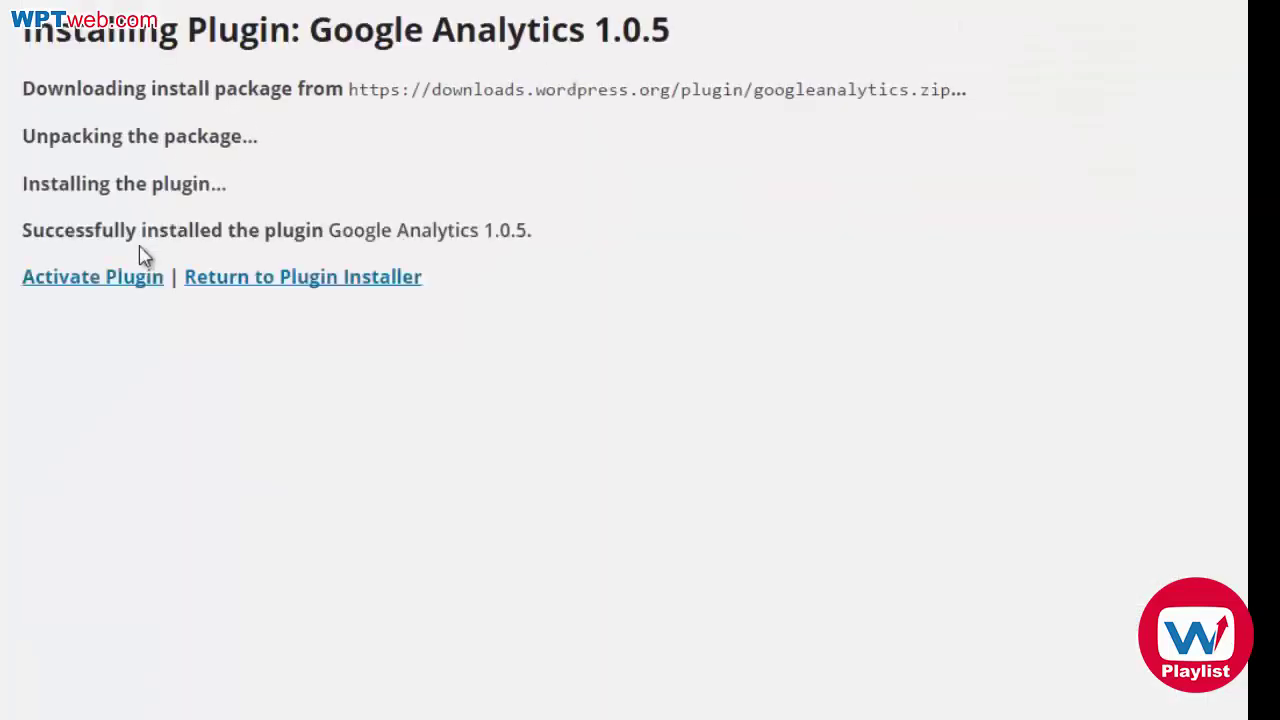
pyautogui.click(110, 277)
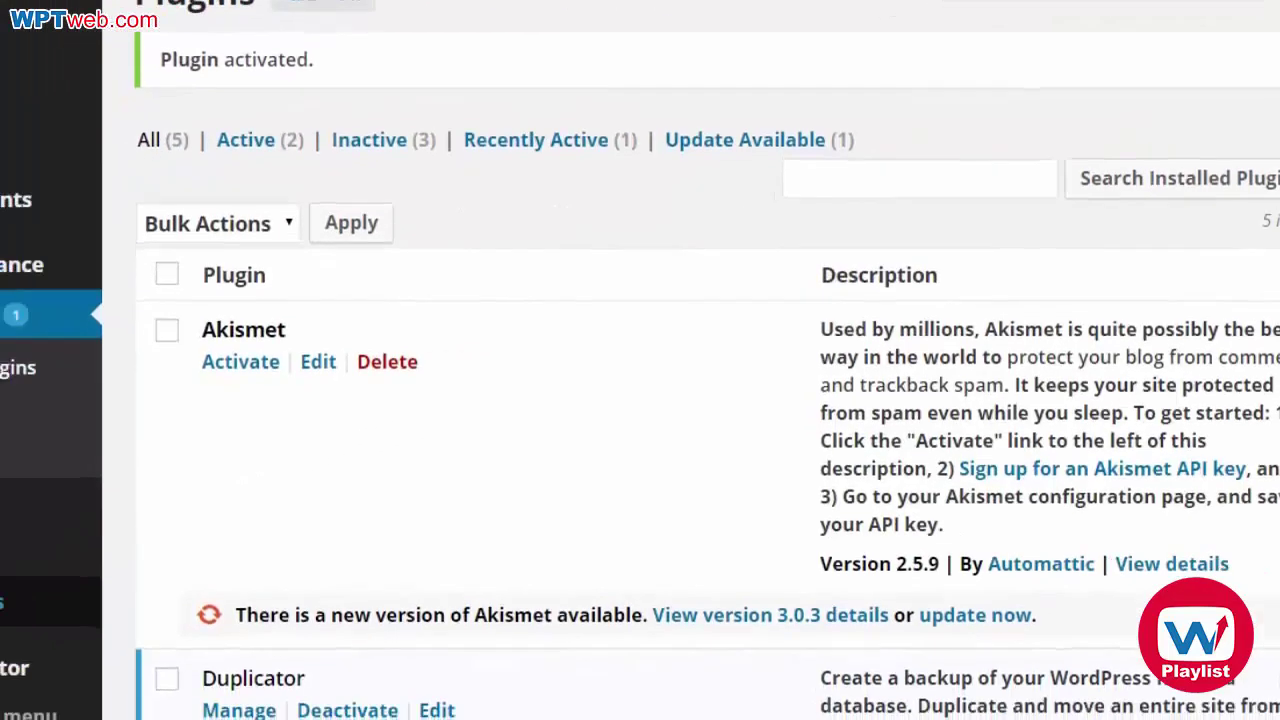
# Go to the Google Analytics plugin settings and put the cursor in the Web Property ID field
pyautogui.moveTo(106, 574)
pyautogui.scroll(-4, 114, 577)
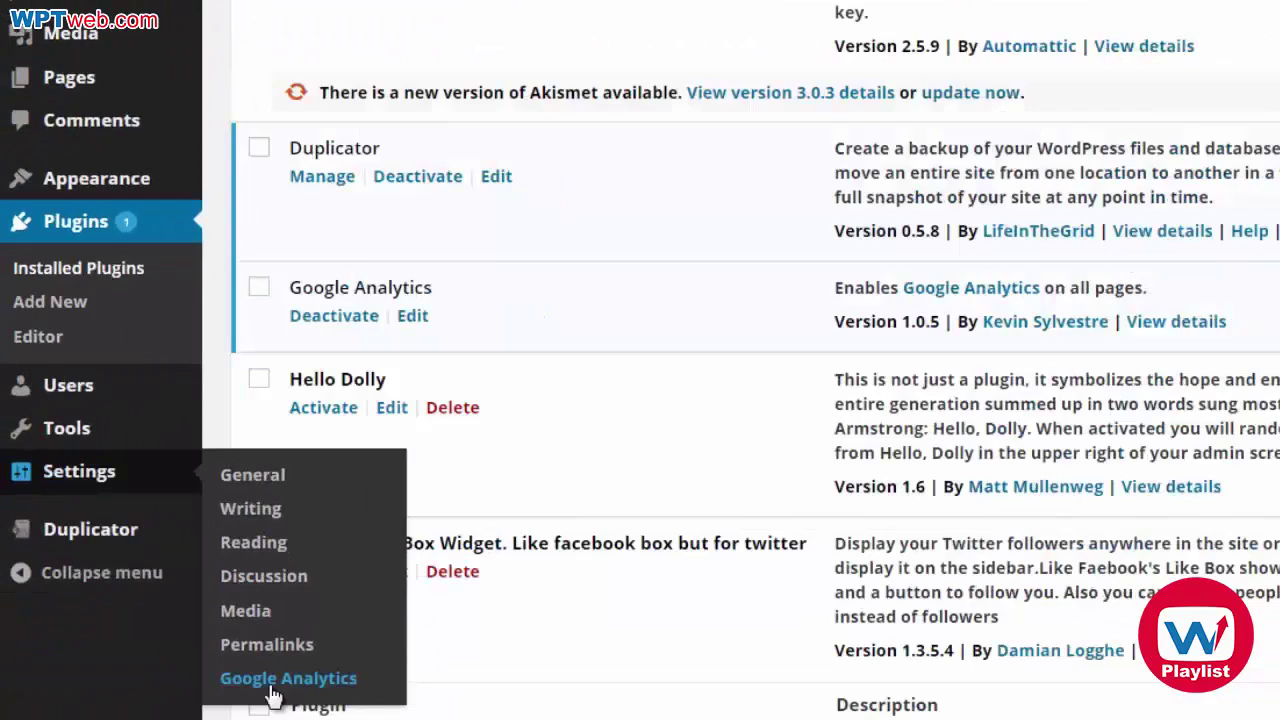
pyautogui.click(270, 680)
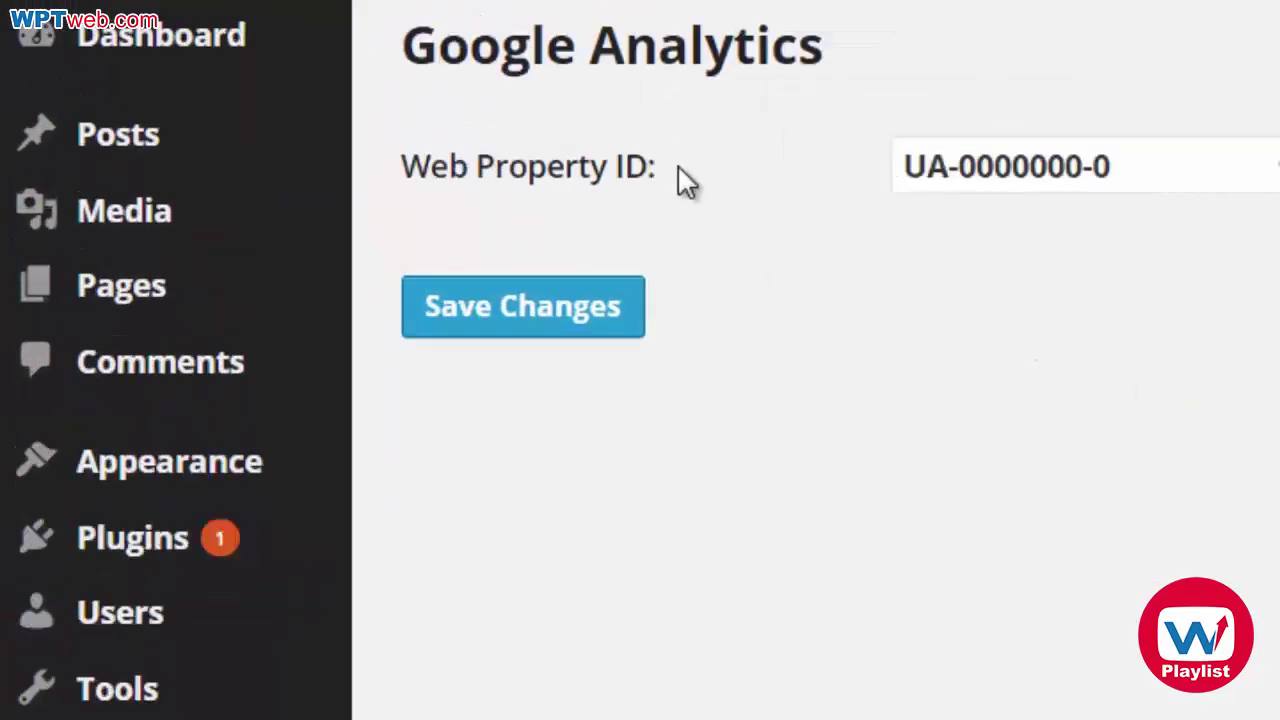
pyautogui.click(1080, 163)
# Select the entire placeholder Web Property ID value
pyautogui.hotkey('ctrl', 'a')
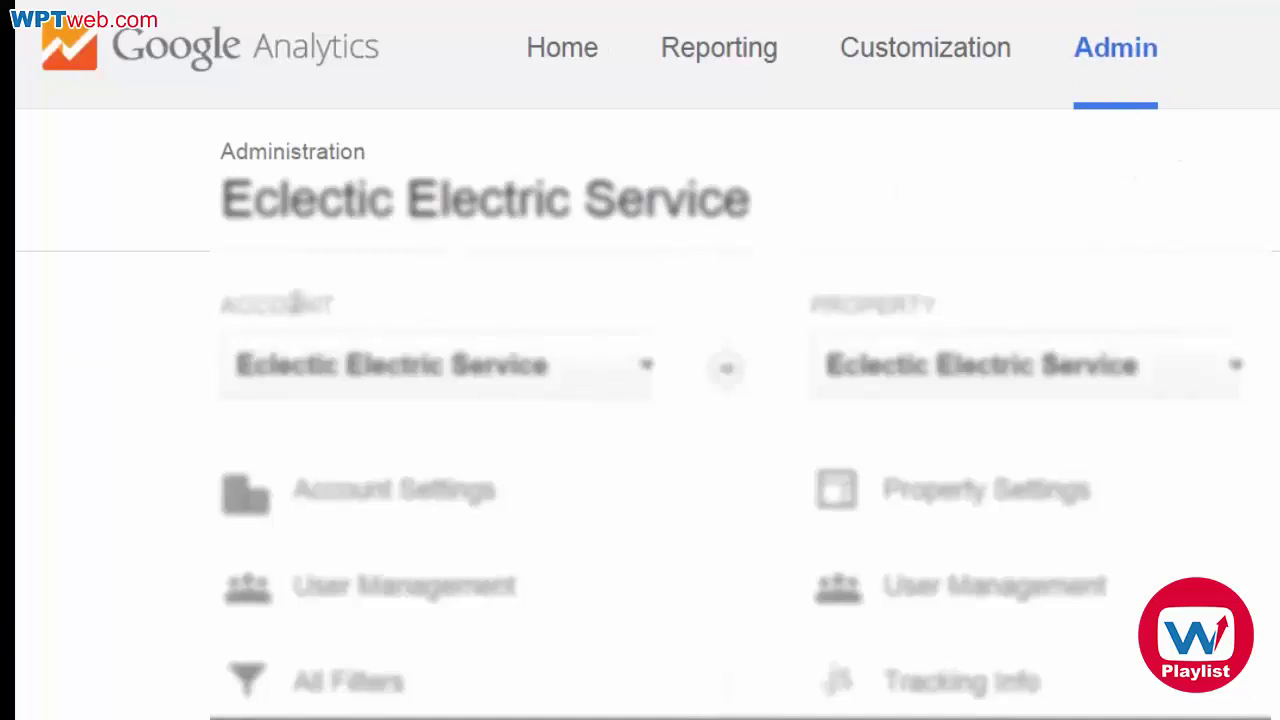
# From the Admin accounts dropdown, choose Create new account
pyautogui.click(368, 364)
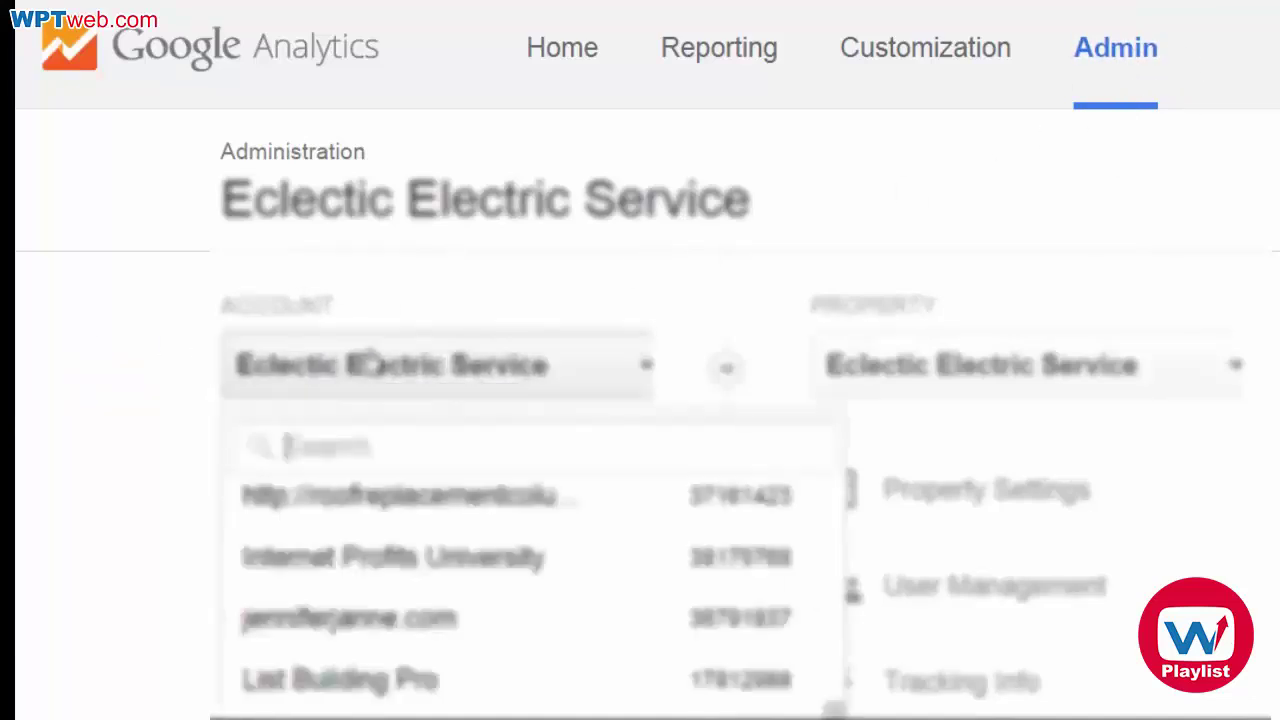
pyautogui.scroll(-2, 503, 652)
pyautogui.scroll(-2, 503, 655)
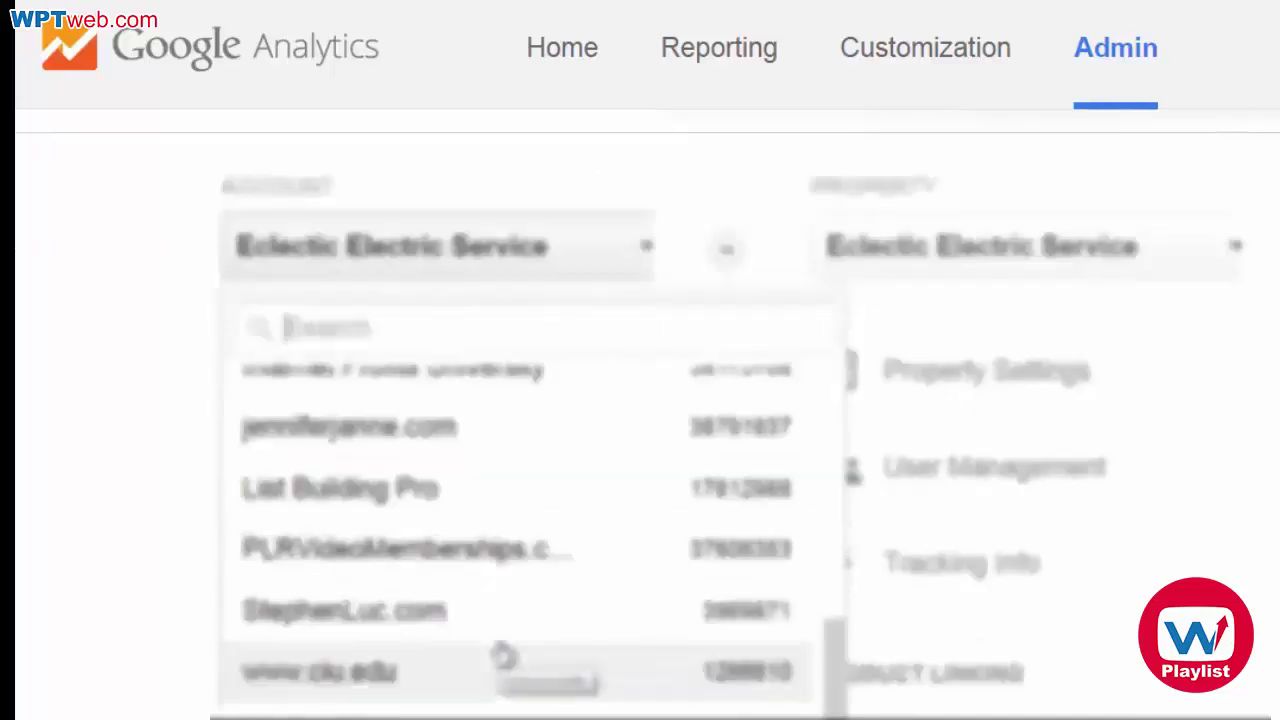
pyautogui.scroll(-4, 503, 655)
pyautogui.scroll(-2, 503, 655)
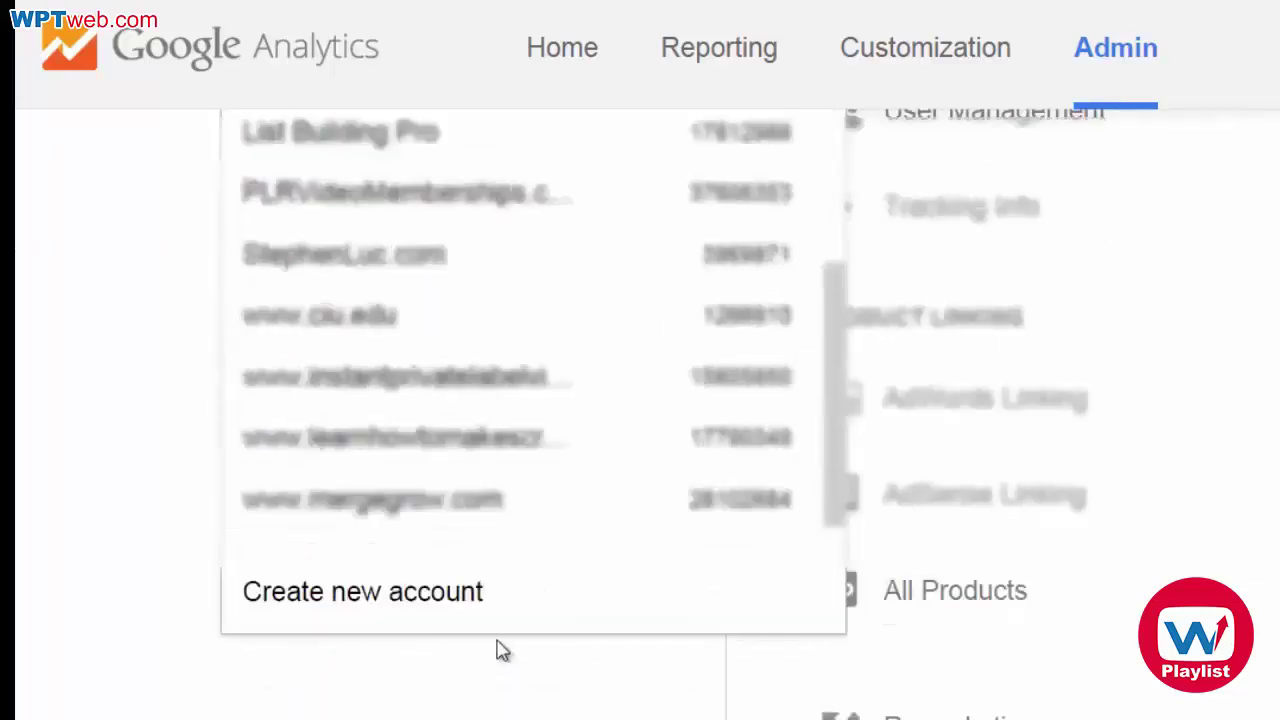
pyautogui.click(470, 593)
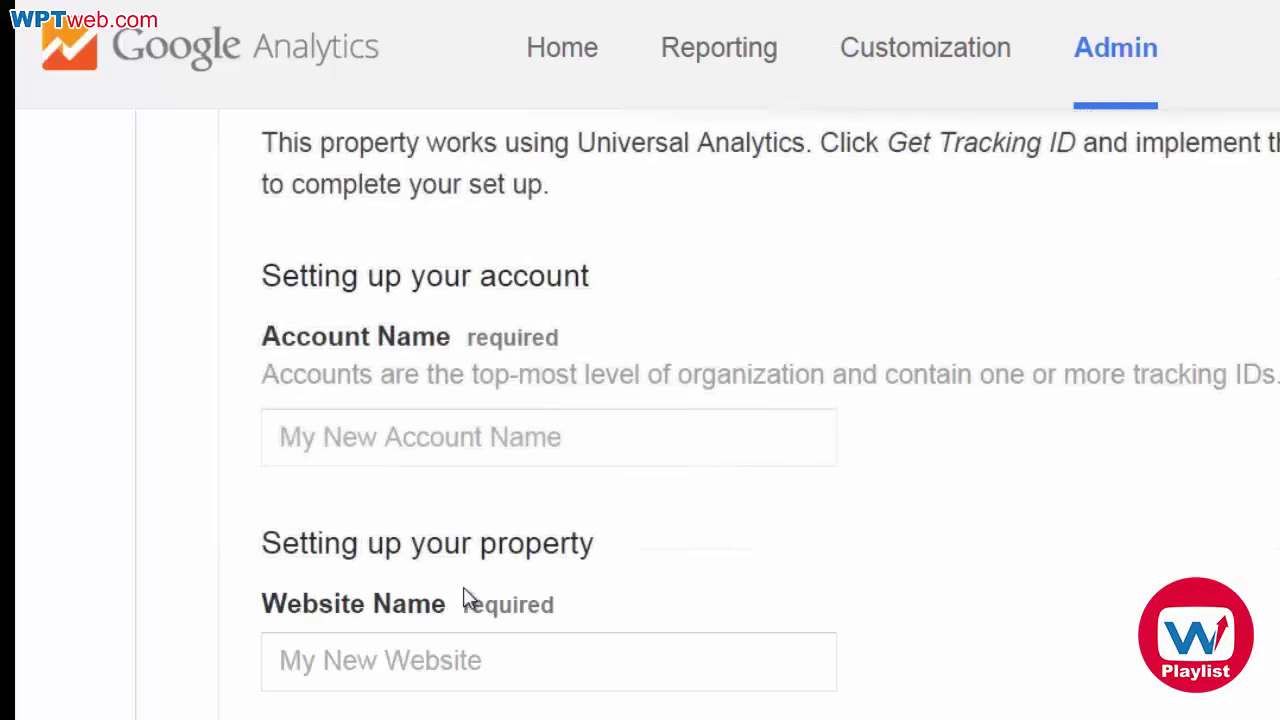
# Review the new-account form from Account Name through Data Sharing Settings
pyautogui.click(466, 437)
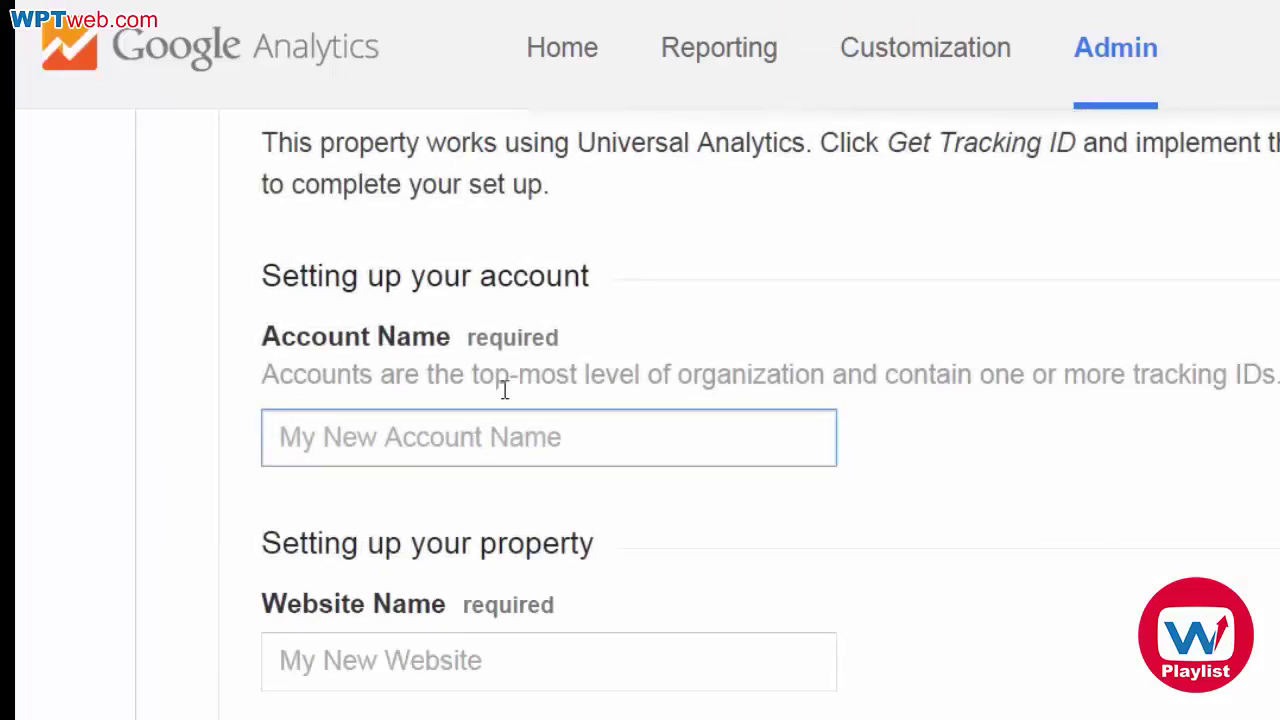
pyautogui.scroll(-2, 594, 451)
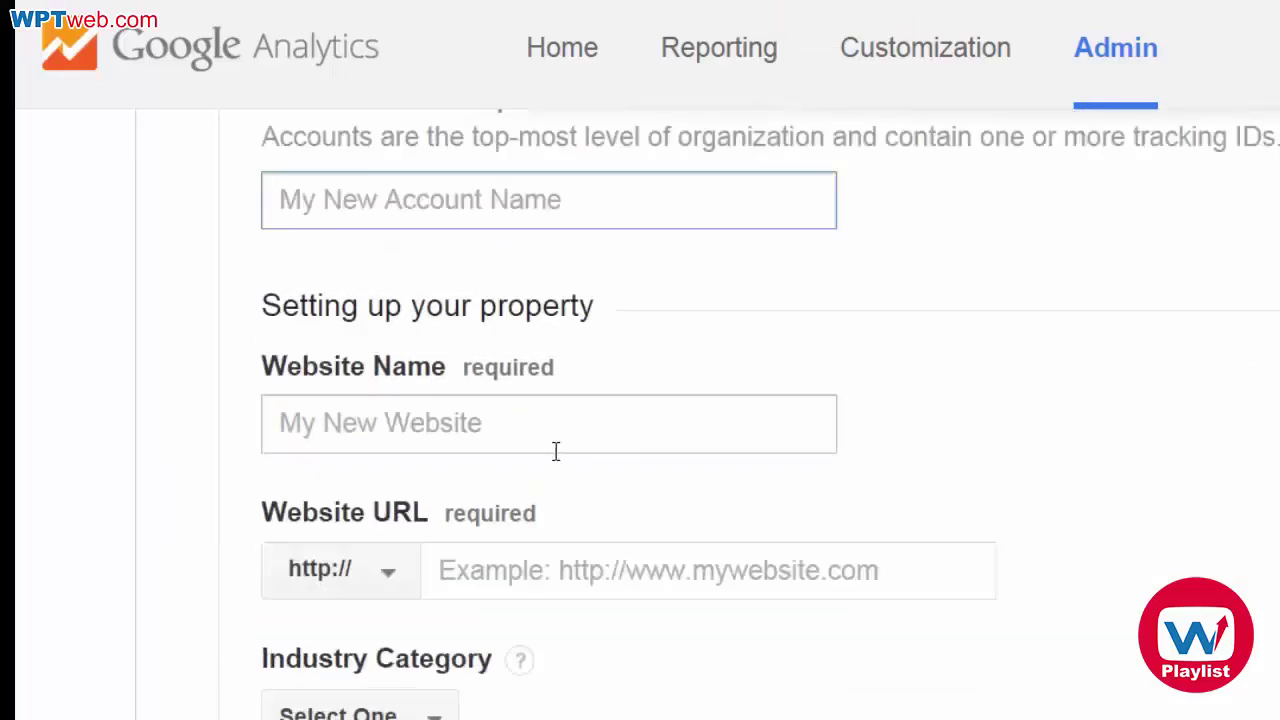
pyautogui.scroll(-1, 556, 451)
pyautogui.scroll(-2, 556, 451)
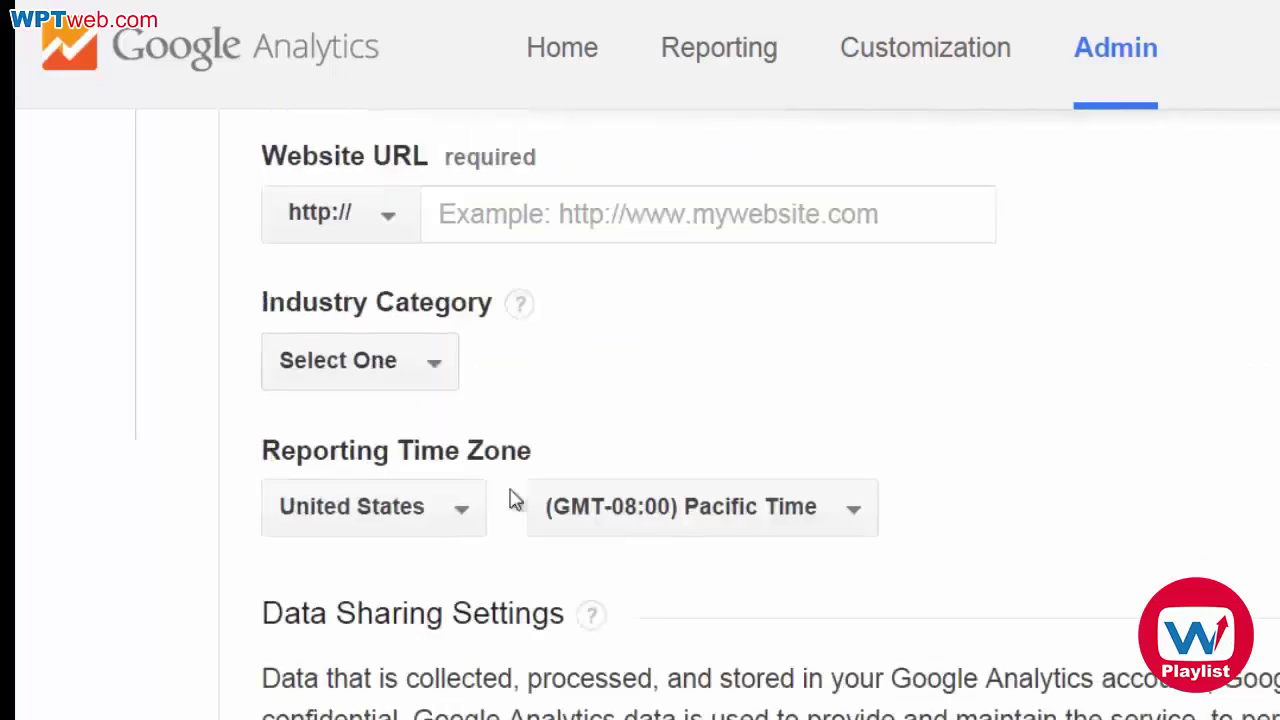
pyautogui.scroll(-5, 657, 477)
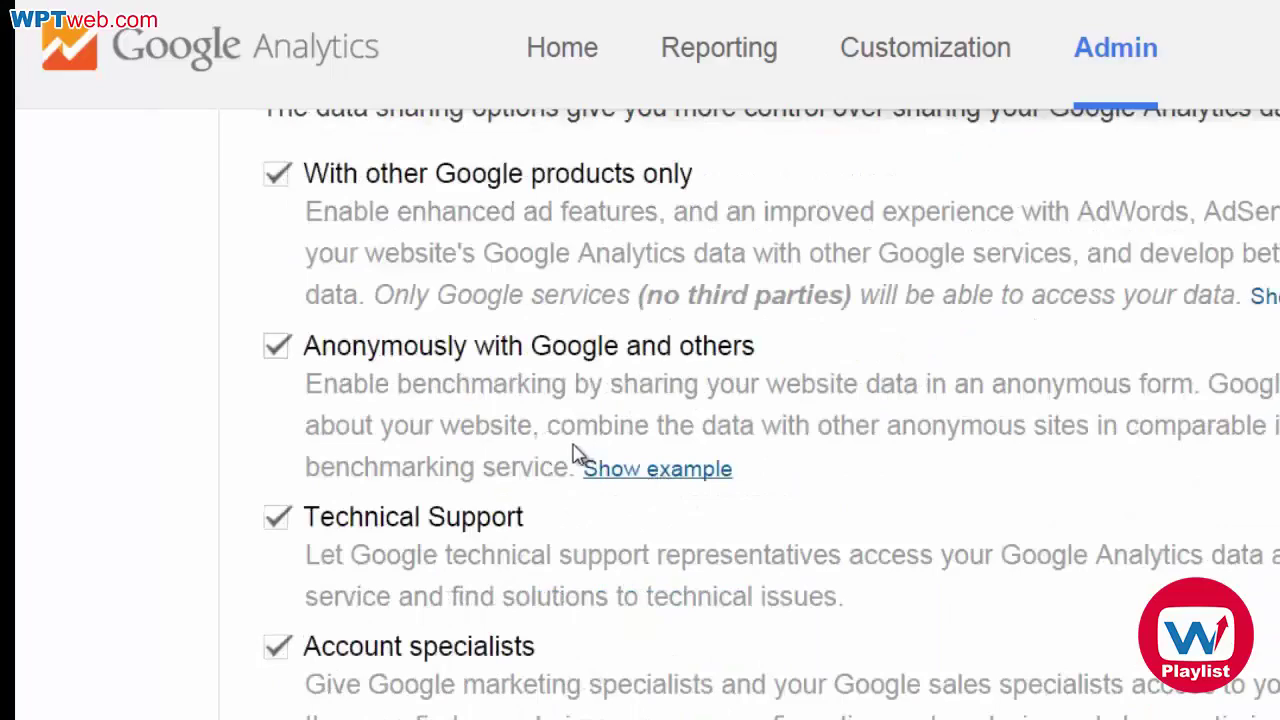
pyautogui.scroll(1, 571, 449)
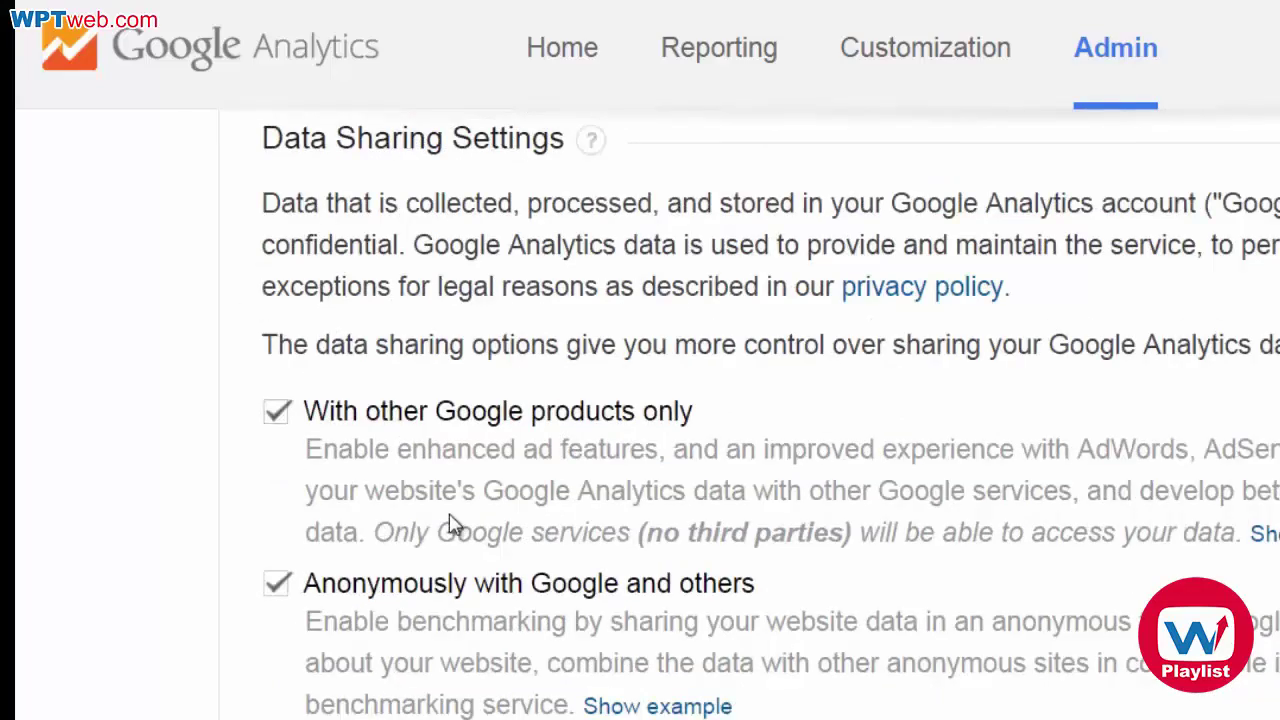
pyautogui.scroll(-5, 640, 475)
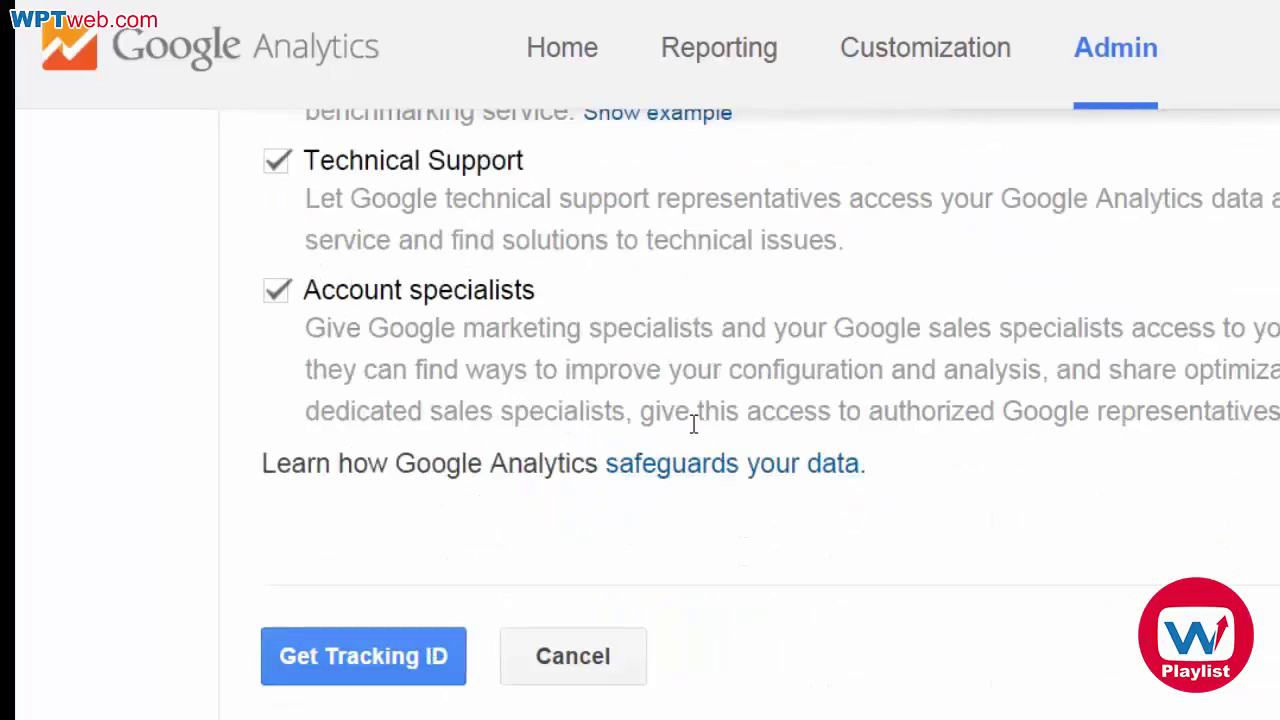
pyautogui.scroll(10, 693, 424)
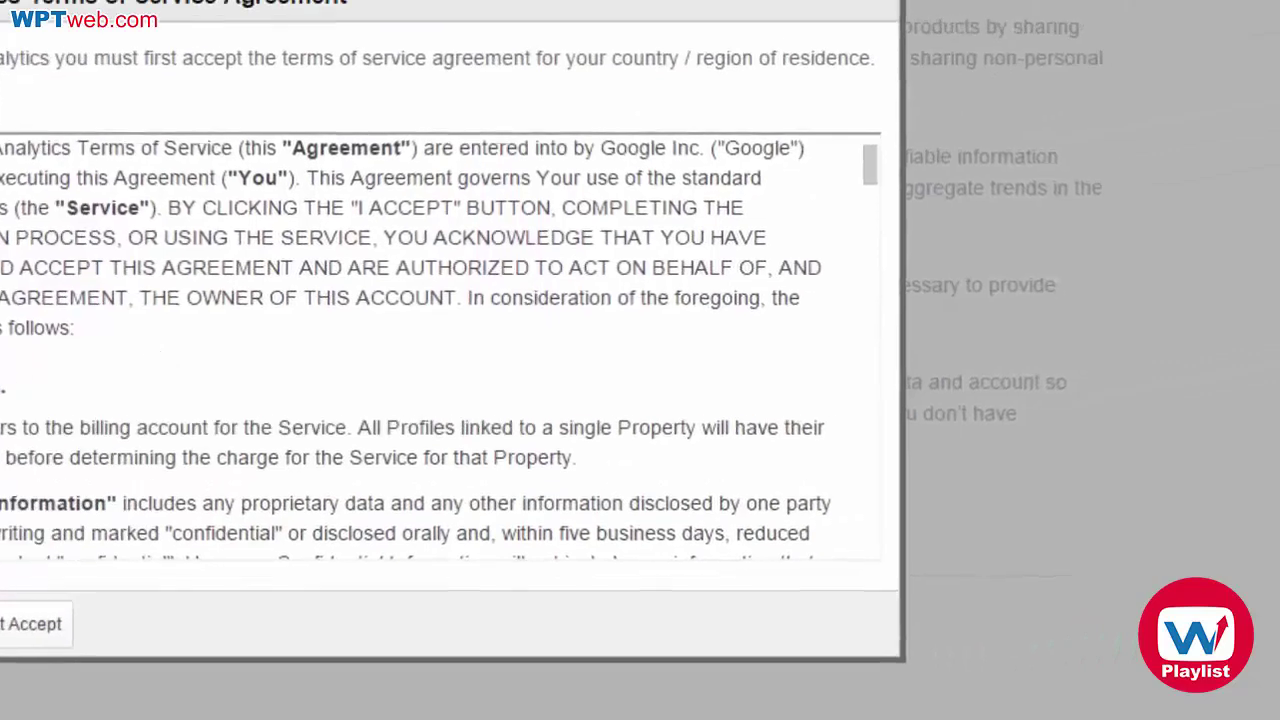
# Accept the terms of service and copy the new tracking ID UA-56764362-1
pyautogui.click(83, 594)
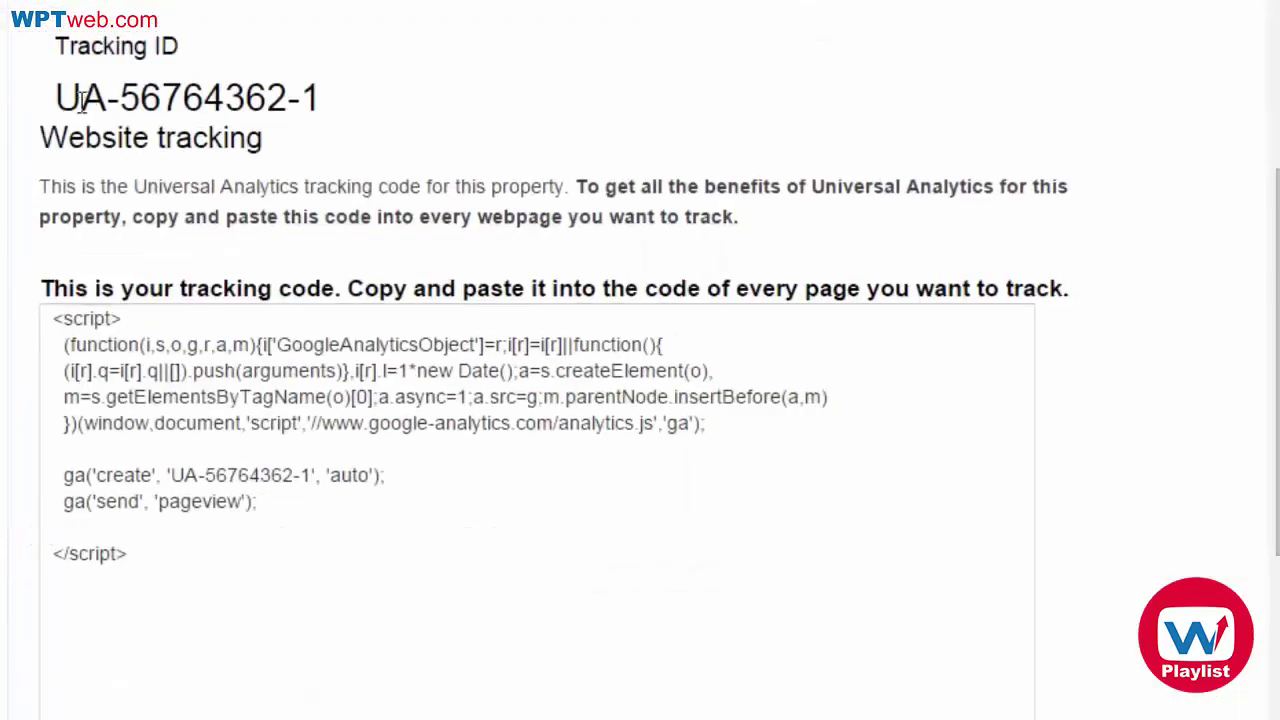
pyautogui.click(203, 594)
pyautogui.moveTo(203, 594); pyautogui.dragTo(27, 312)
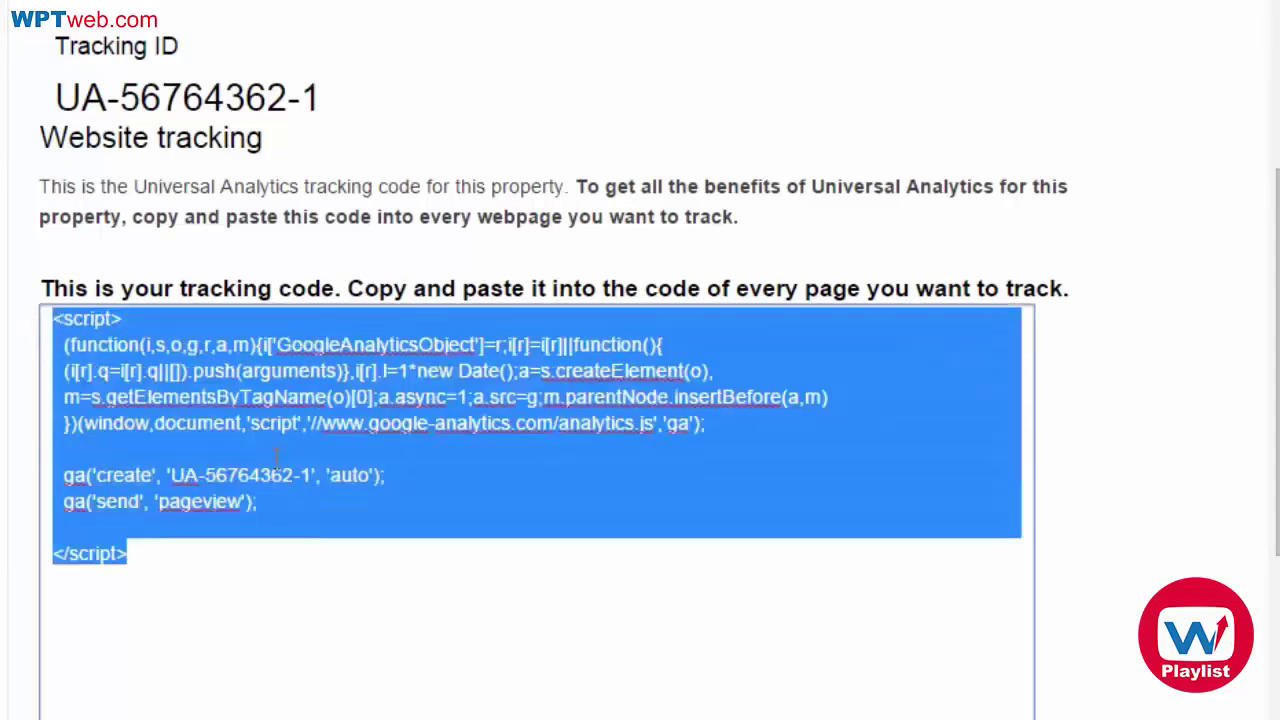
pyautogui.click(189, 563)
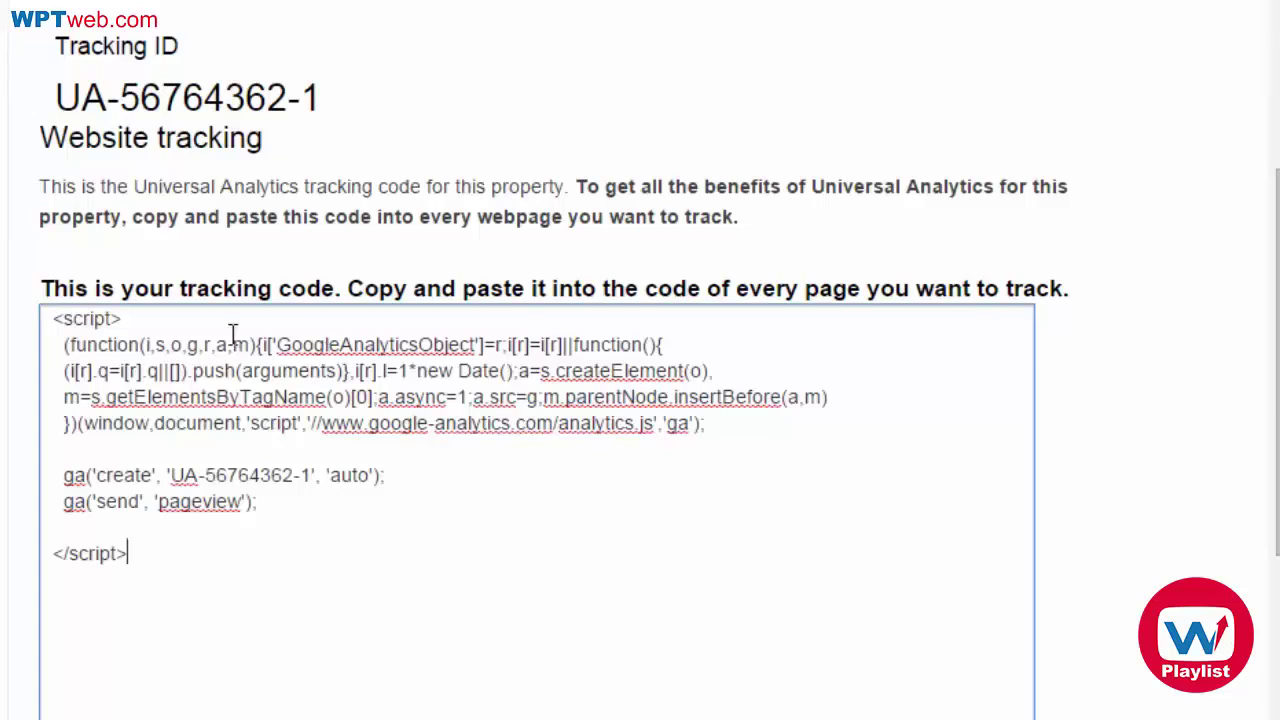
pyautogui.moveTo(338, 92)
pyautogui.mouseDown()
pyautogui.moveTo(43, 109)
pyautogui.moveTo(50, 95)
pyautogui.moveTo(325, 97)
pyautogui.mouseUp()
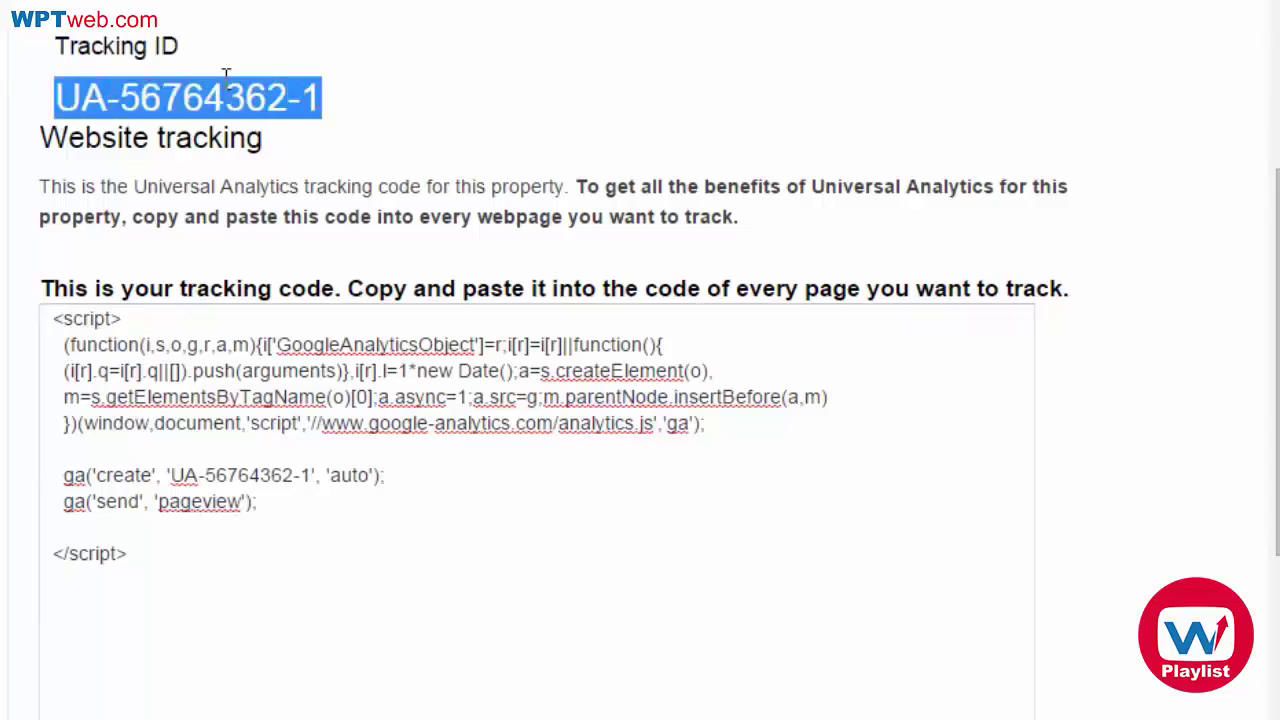
pyautogui.rightClick(335, 106)
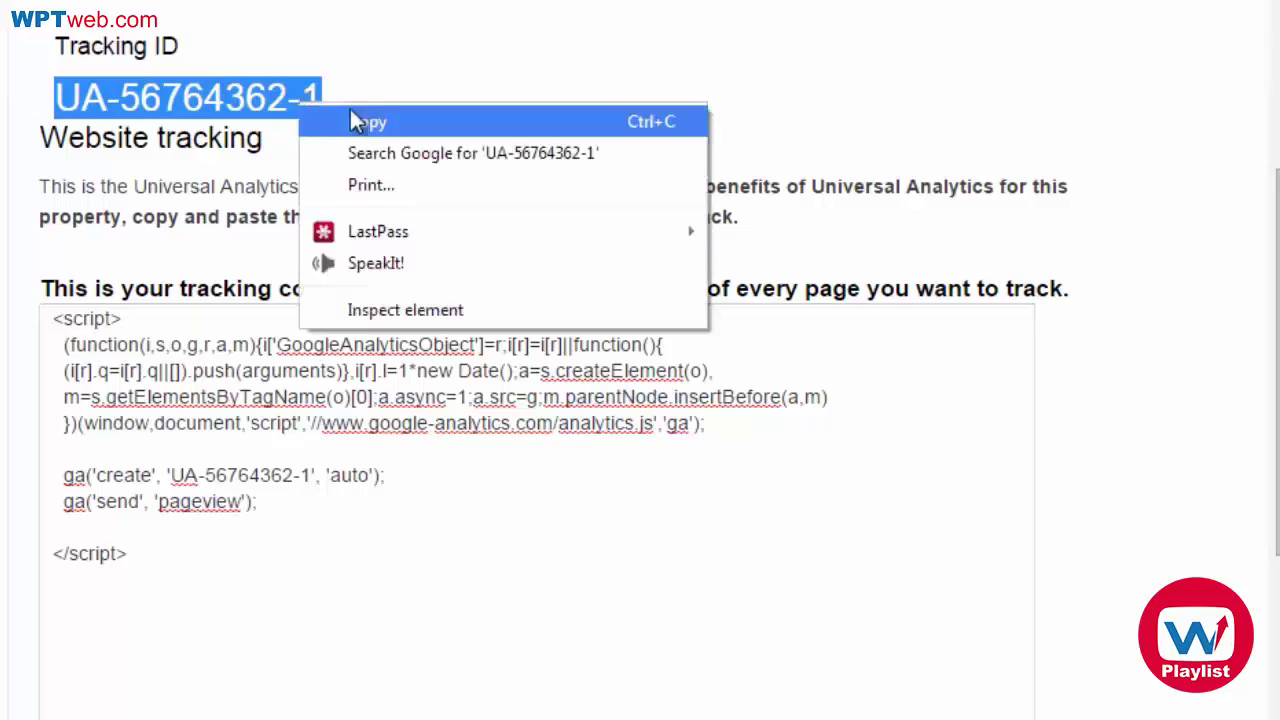
pyautogui.click(350, 112)
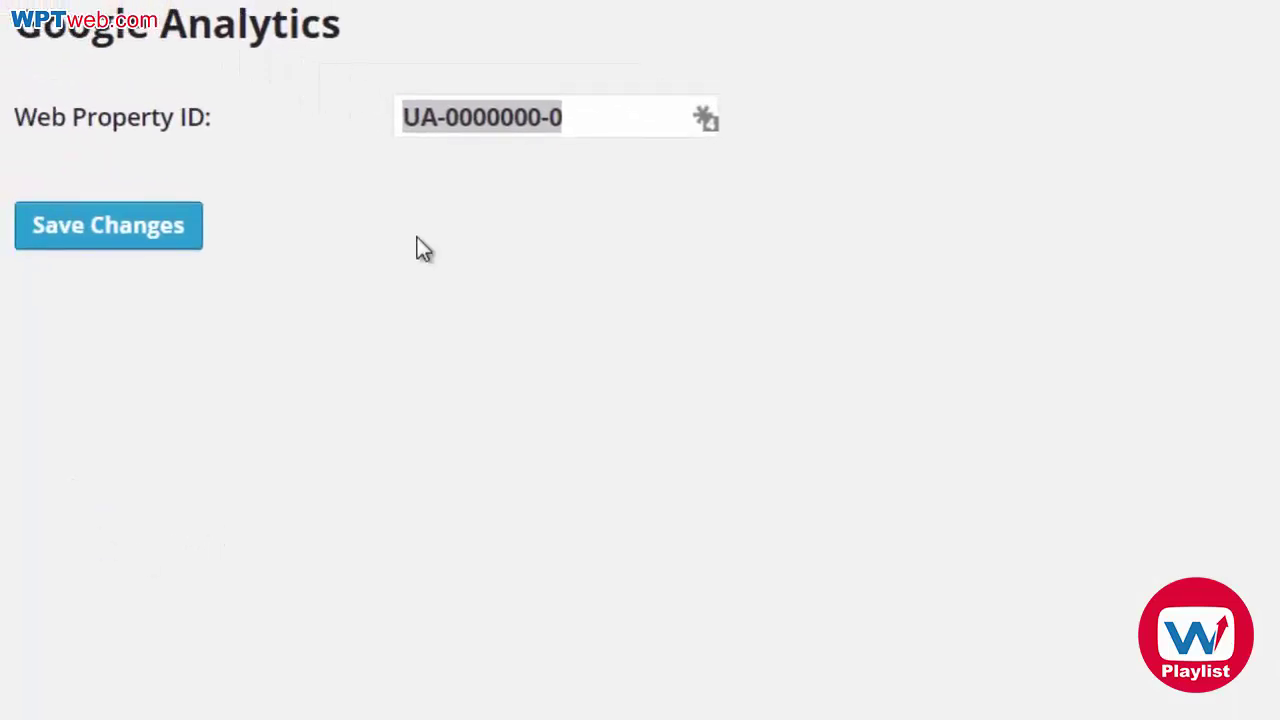
# Paste UA-56764362-1 over the placeholder Web Property ID and save the settings
pyautogui.rightClick(577, 128)
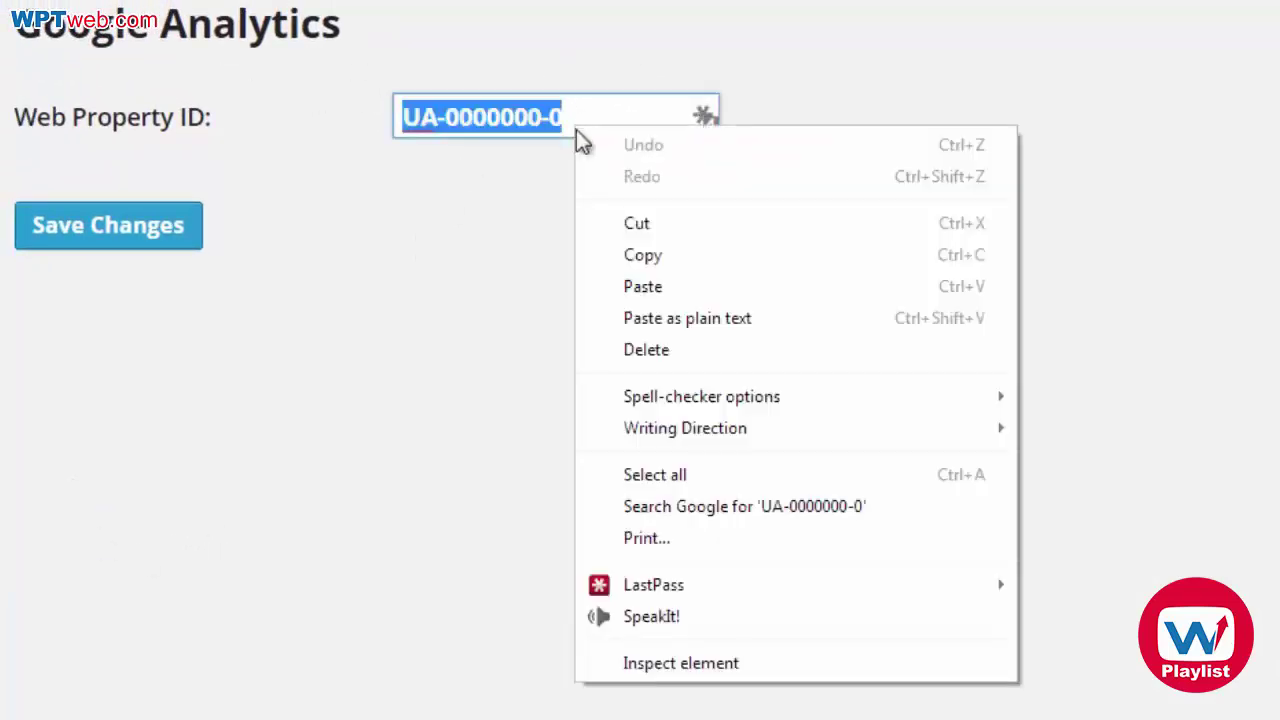
pyautogui.click(614, 288)
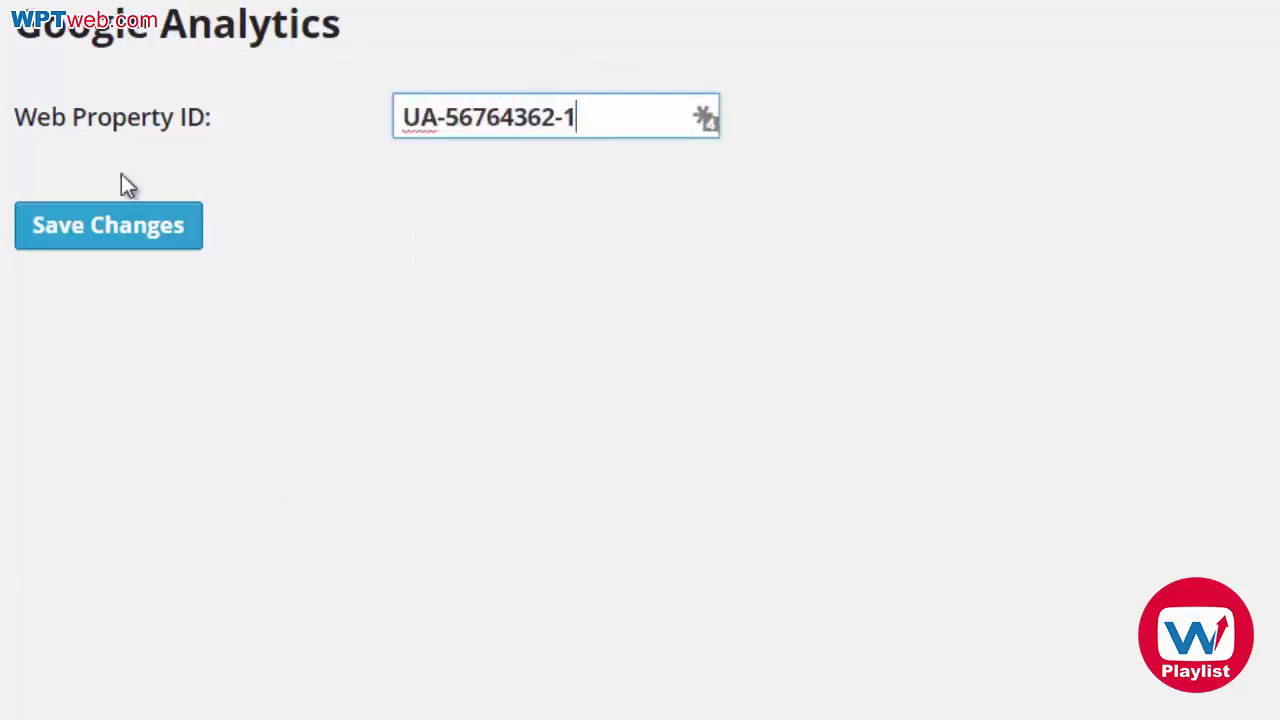
pyautogui.click(126, 240)
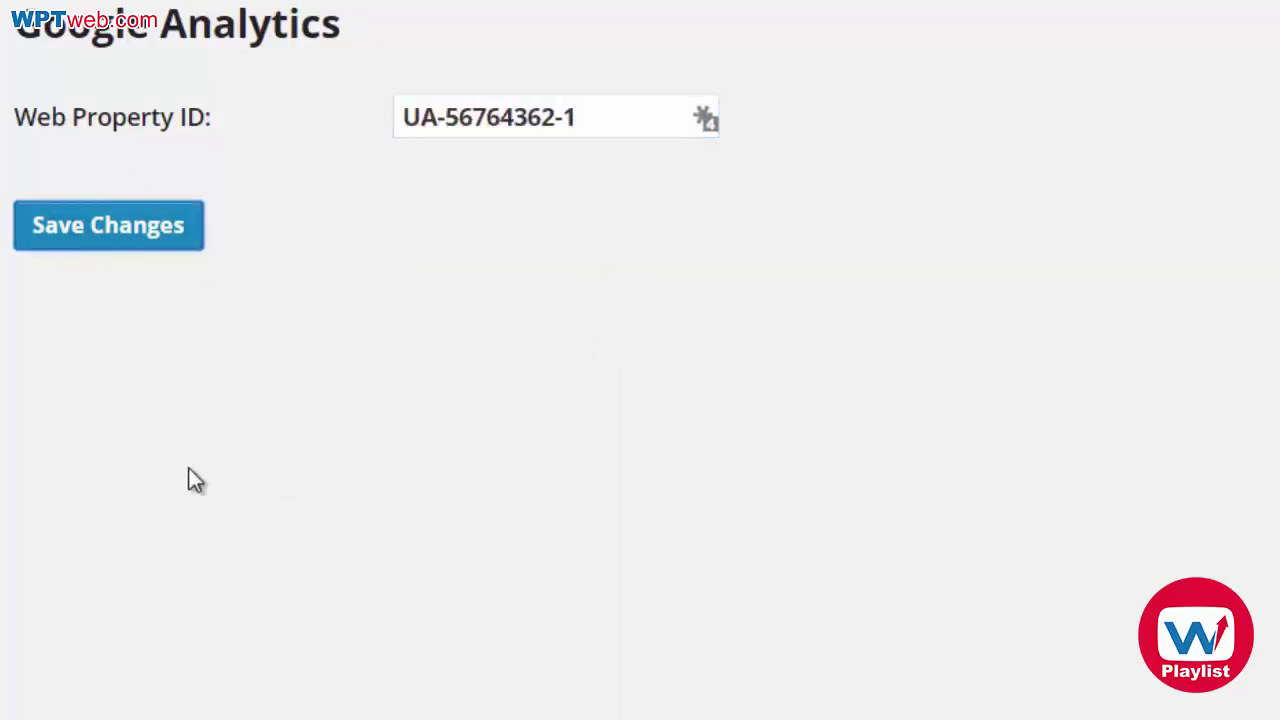